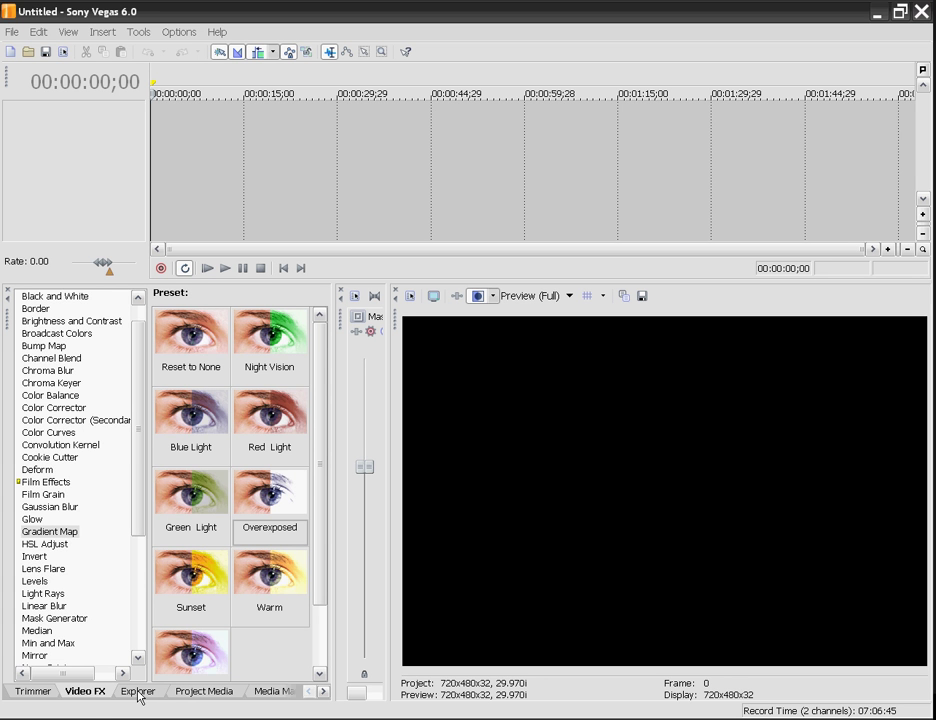
From the Explorer's unused vids folder, drag the killtac doubleshot clip onto the timeline
{"action": "left_click", "coordinate": [139, 692]}
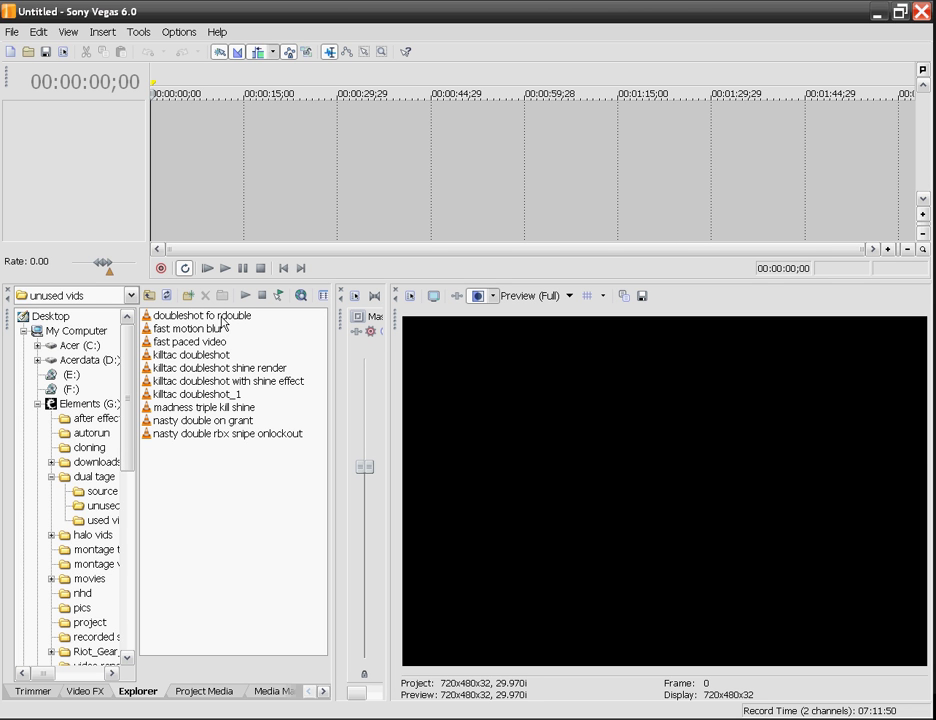
{"action": "left_click_drag", "start_coordinate": [213, 360], "coordinate": [121, 134]}
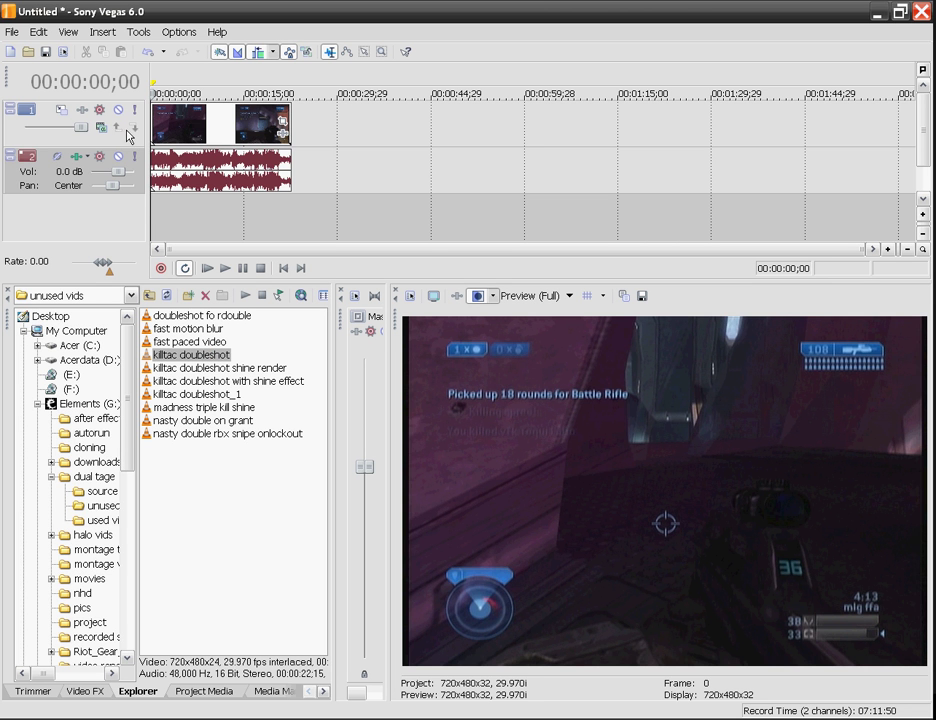
Scrub forward along the timeline to the triple-kill frame at 00:00:19;05
{"action": "left_click", "coordinate": [203, 204]}
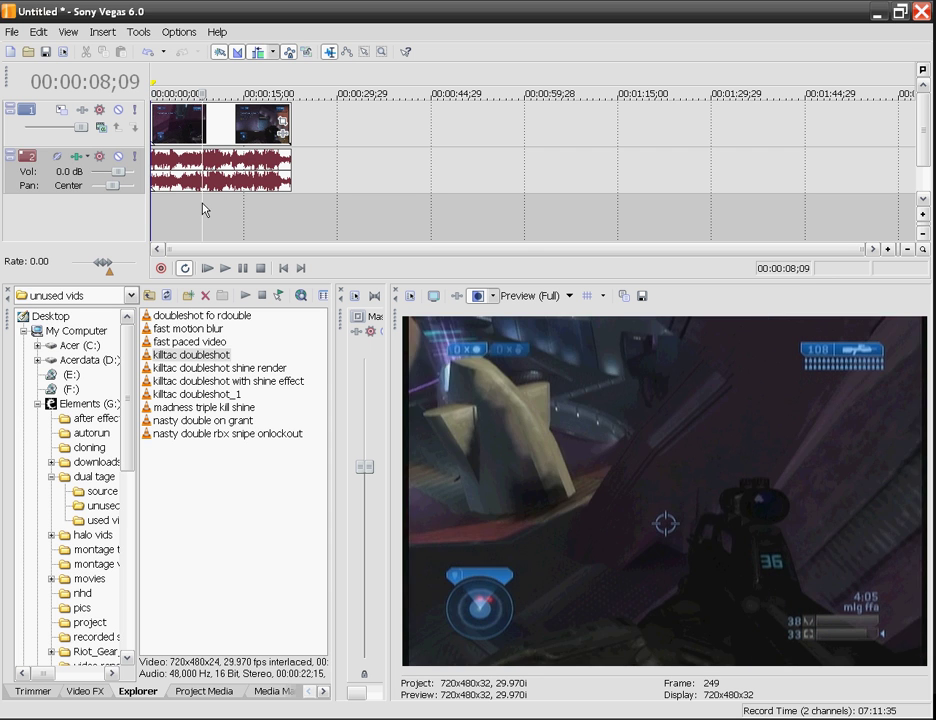
{"action": "left_click", "coordinate": [209, 200]}
{"action": "left_click", "coordinate": [226, 200]}
{"action": "left_click", "coordinate": [257, 202]}
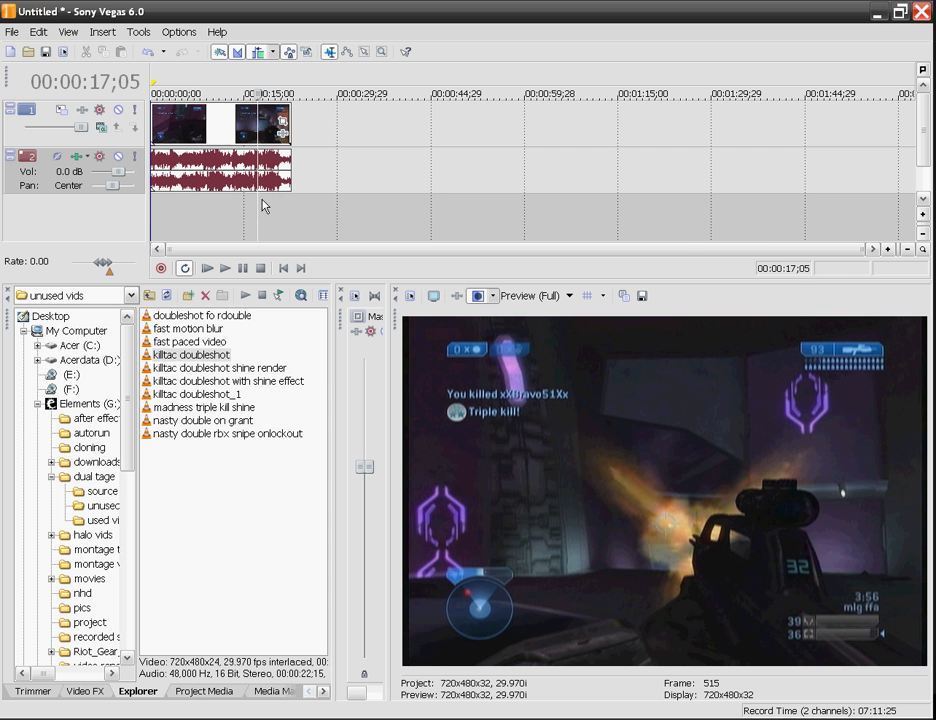
{"action": "left_click", "coordinate": [270, 203]}
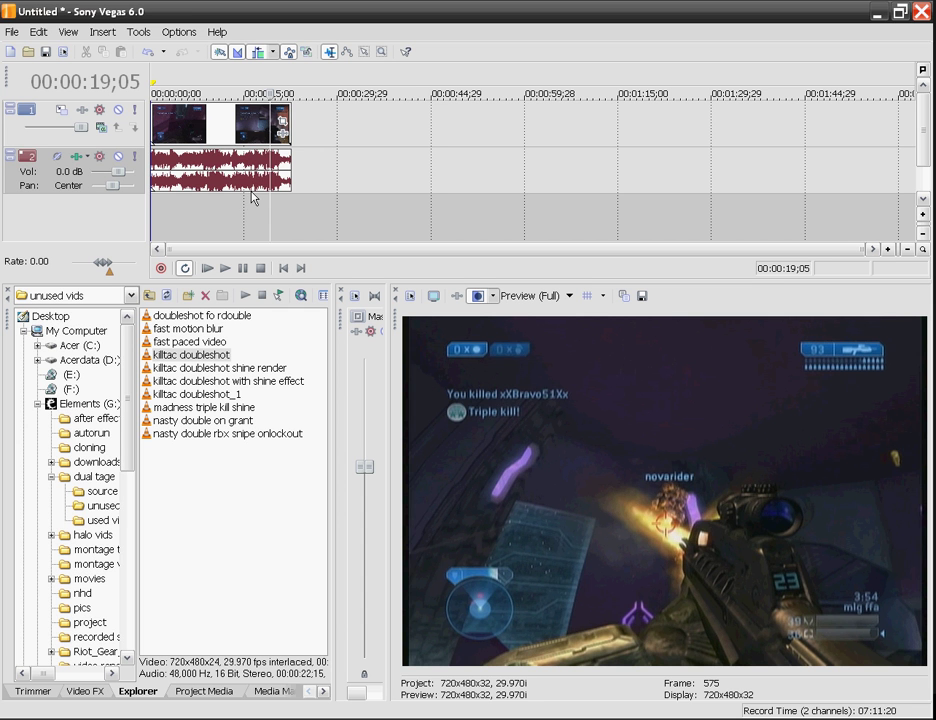
Review from 00:00:15;20 and 00:00:17;23 with playback, returning the cursor to 00:00:19;05
{"action": "left_click", "coordinate": [248, 198]}
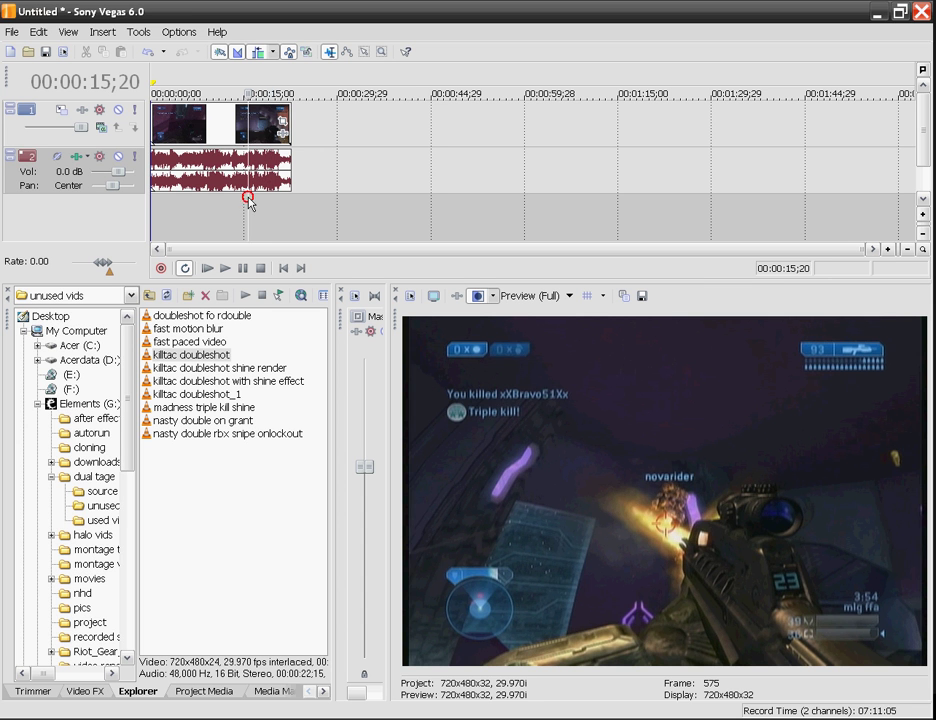
{"action": "left_click", "coordinate": [261, 197]}
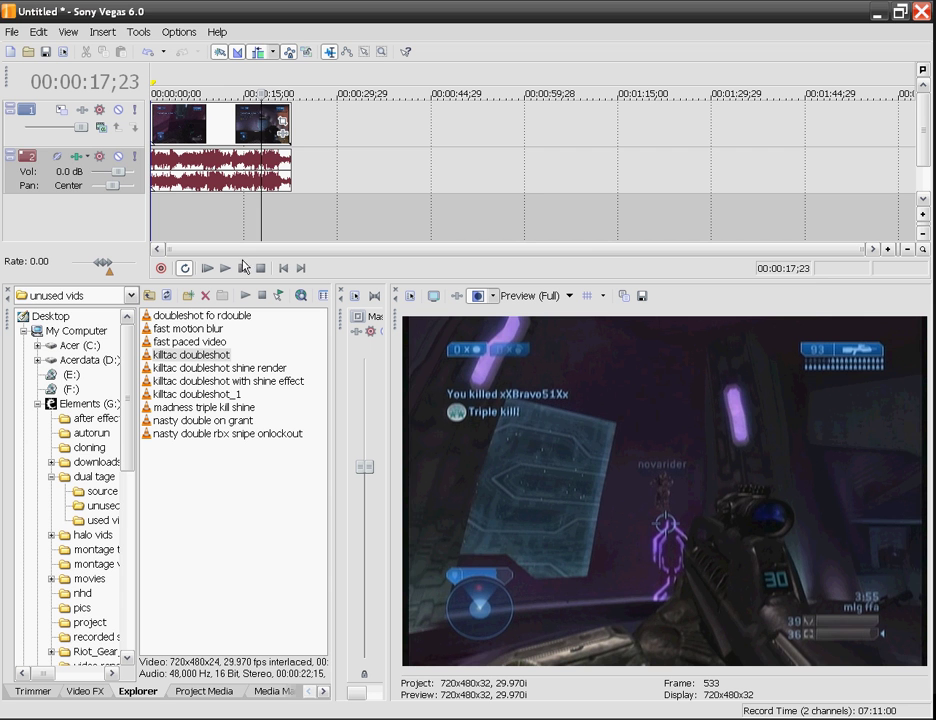
{"action": "key", "text": "space"}
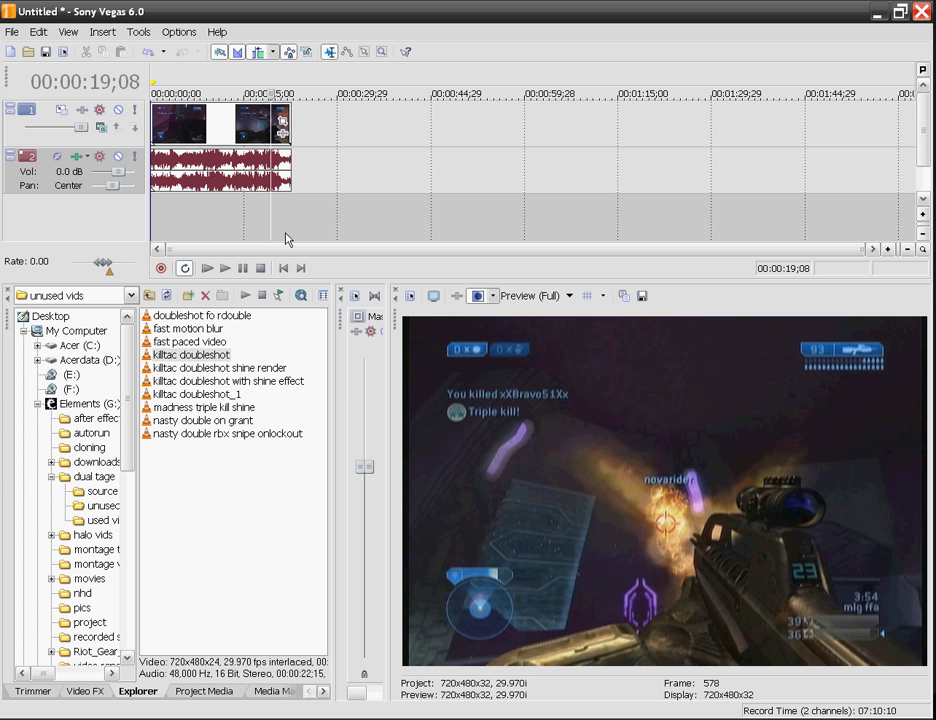
{"action": "key", "text": "Left"}
{"action": "key", "text": "Left"}
{"action": "key", "text": "Left"}
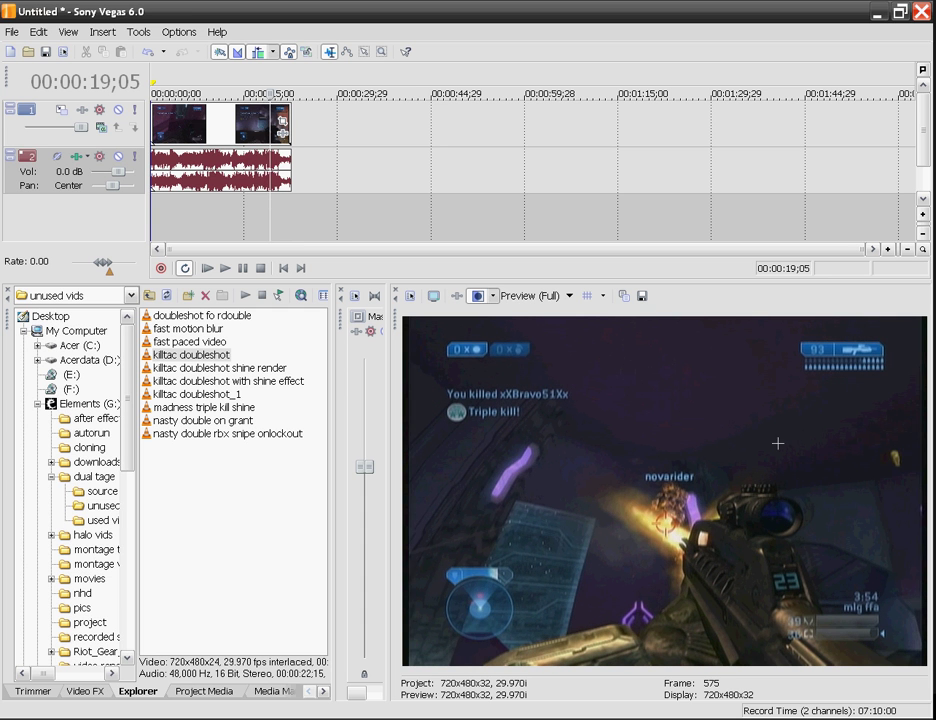
{"action": "left_click", "coordinate": [829, 516]}
Copy the gameplay clip and insert a new empty video track on top
{"action": "right_click", "coordinate": [240, 119]}
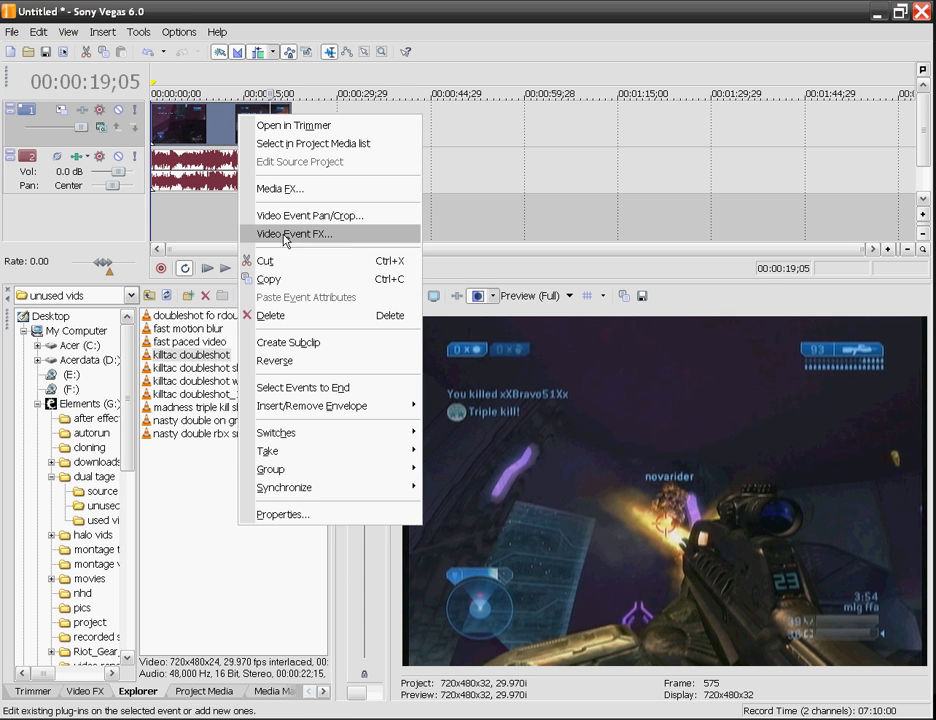
{"action": "left_click", "coordinate": [288, 280]}
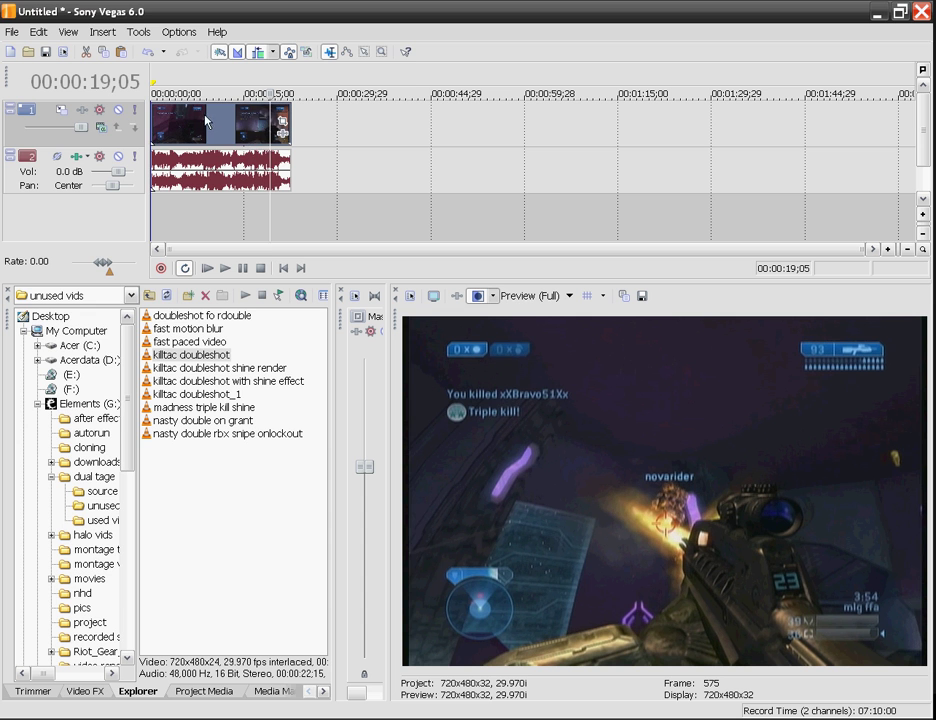
{"action": "left_click", "coordinate": [102, 31]}
{"action": "left_click", "coordinate": [125, 115]}
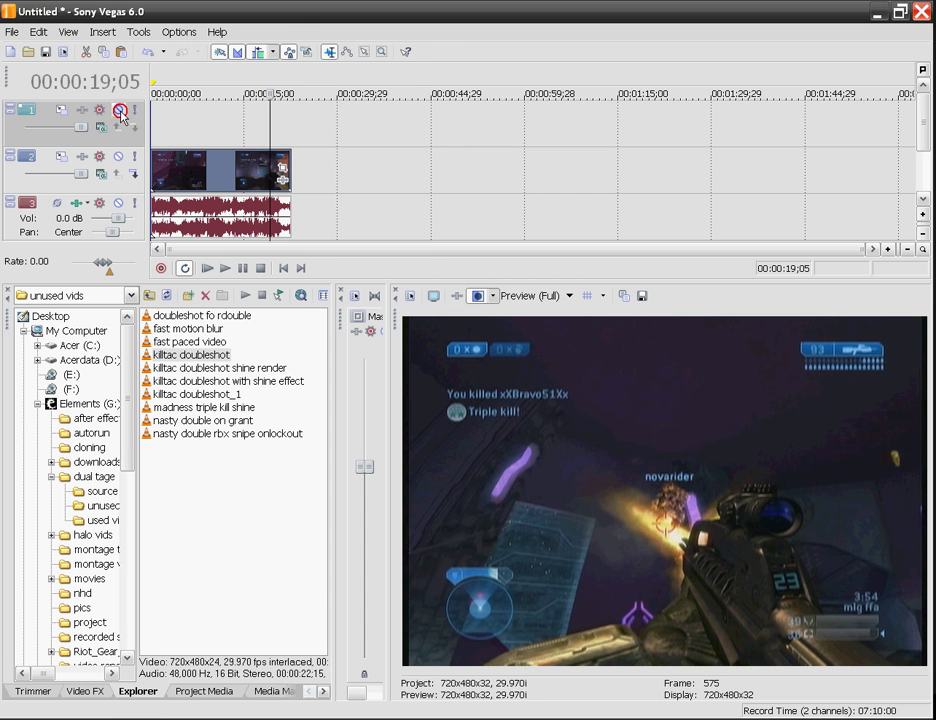
Paste the copied clip onto the new top track and align it to the timeline start
{"action": "right_click", "coordinate": [213, 120]}
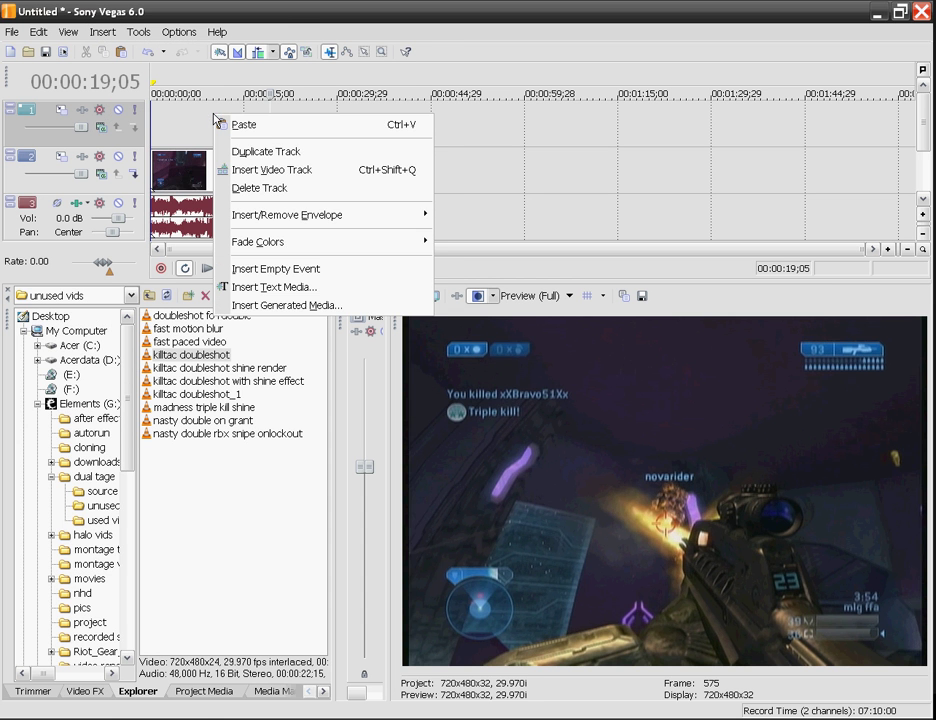
{"action": "left_click", "coordinate": [240, 122]}
{"action": "left_click_drag", "start_coordinate": [322, 118], "coordinate": [205, 122]}
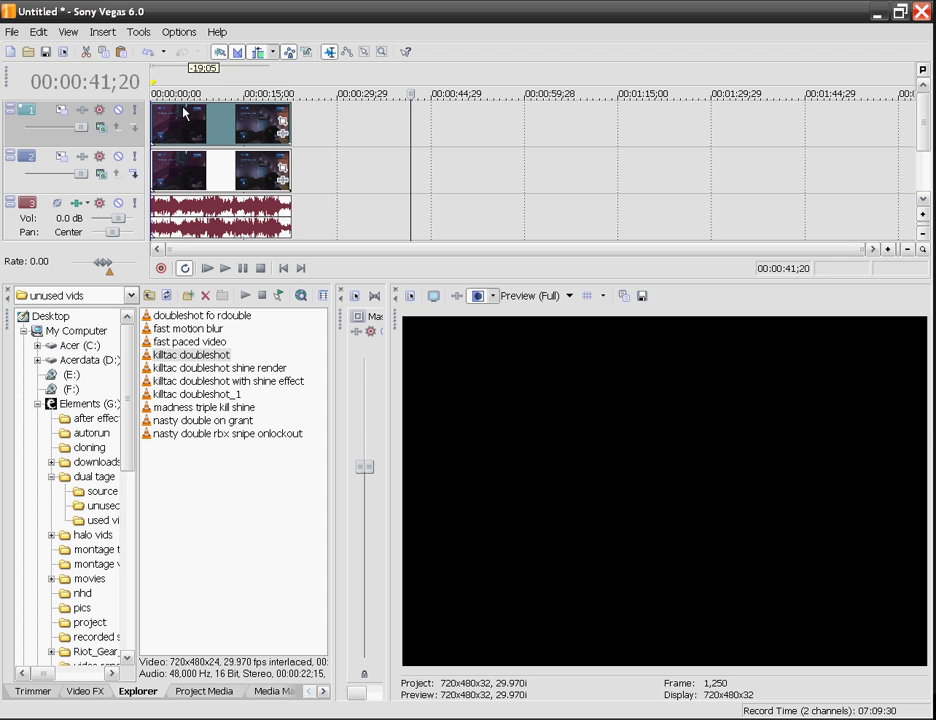
{"action": "left_click", "coordinate": [243, 112]}
Zoom the timeline in, step to 00:00:19;07, and open Event Pan/Crop for the top-track clip
{"action": "key", "text": "space"}
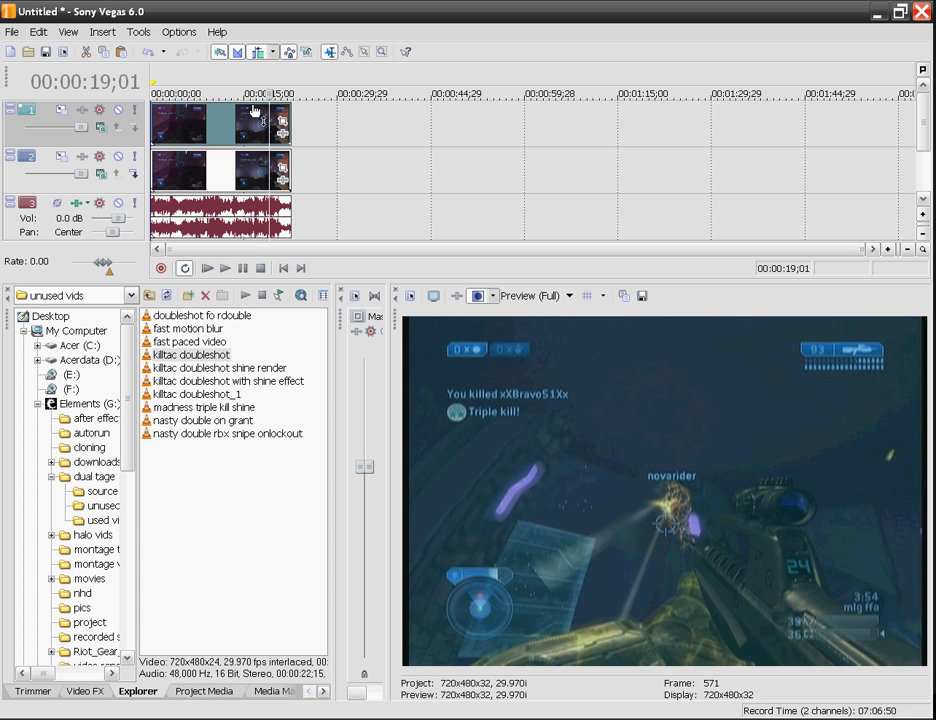
{"action": "scroll", "coordinate": [303, 143], "scroll_direction": "up", "scroll_amount": 2}
{"action": "scroll", "coordinate": [303, 143], "scroll_direction": "up", "scroll_amount": 3}
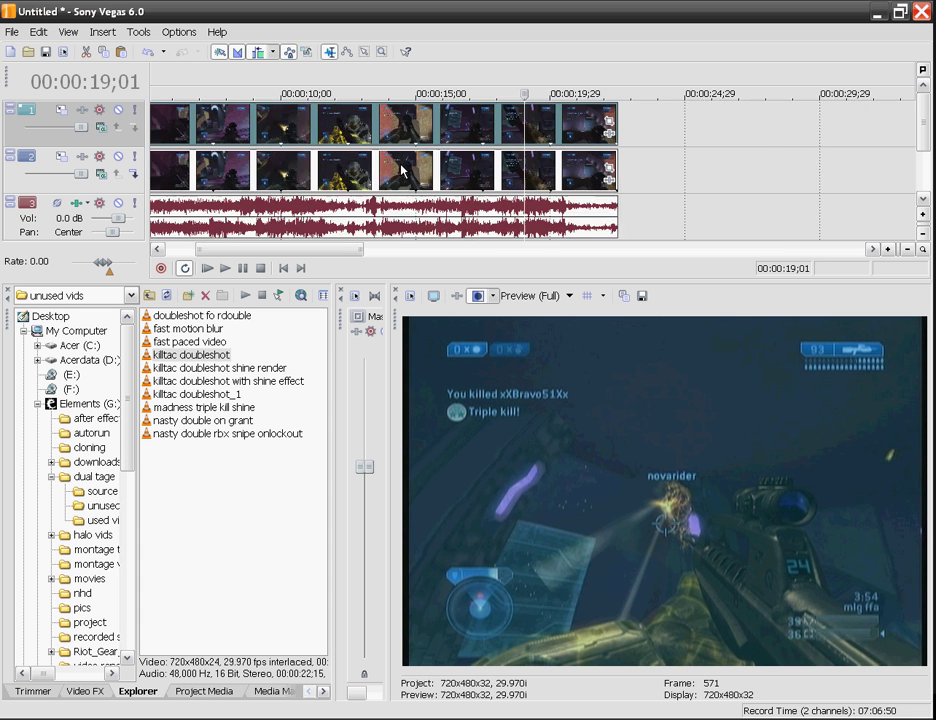
{"action": "mouse_move", "coordinate": [309, 255]}
{"action": "left_mouse_down"}
{"action": "mouse_move", "coordinate": [318, 253]}
{"action": "mouse_move", "coordinate": [308, 251]}
{"action": "left_mouse_up"}
{"action": "scroll", "coordinate": [318, 253], "scroll_direction": "up", "scroll_amount": 4}
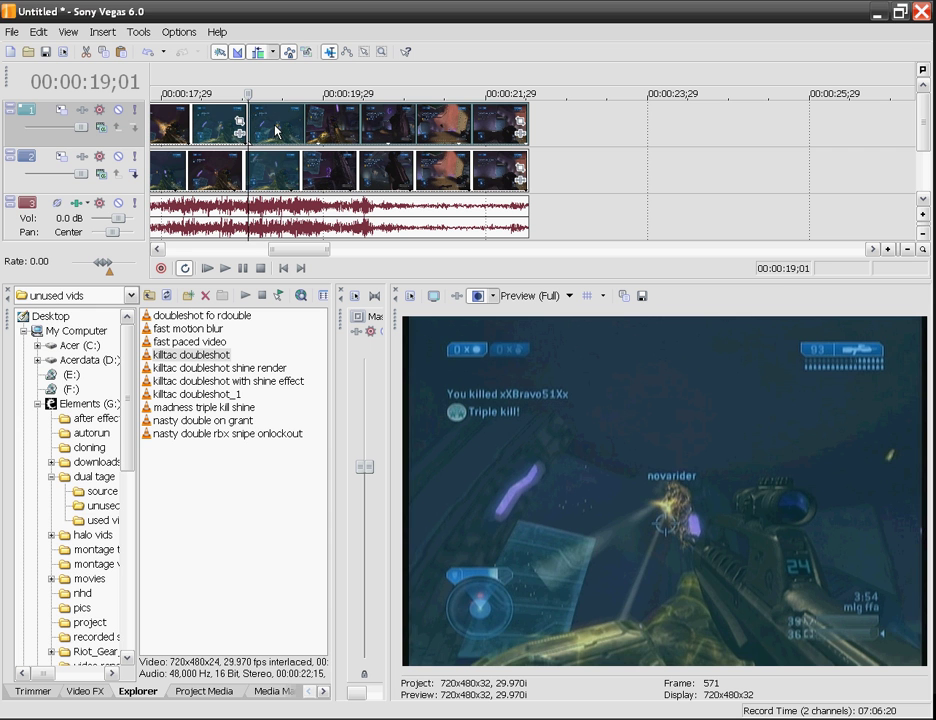
{"action": "key", "text": "Right"}
{"action": "key", "text": "Right"}
{"action": "key", "text": "Right"}
{"action": "key", "text": "Right"}
{"action": "key", "text": "Right"}
{"action": "key", "text": "Right"}
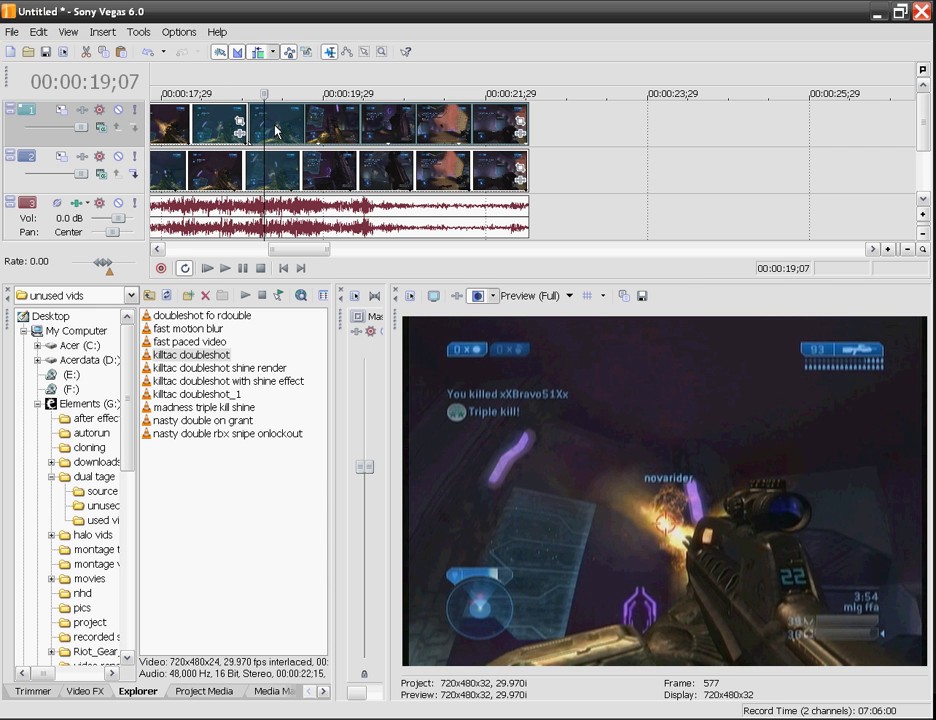
{"action": "key", "text": "Up"}
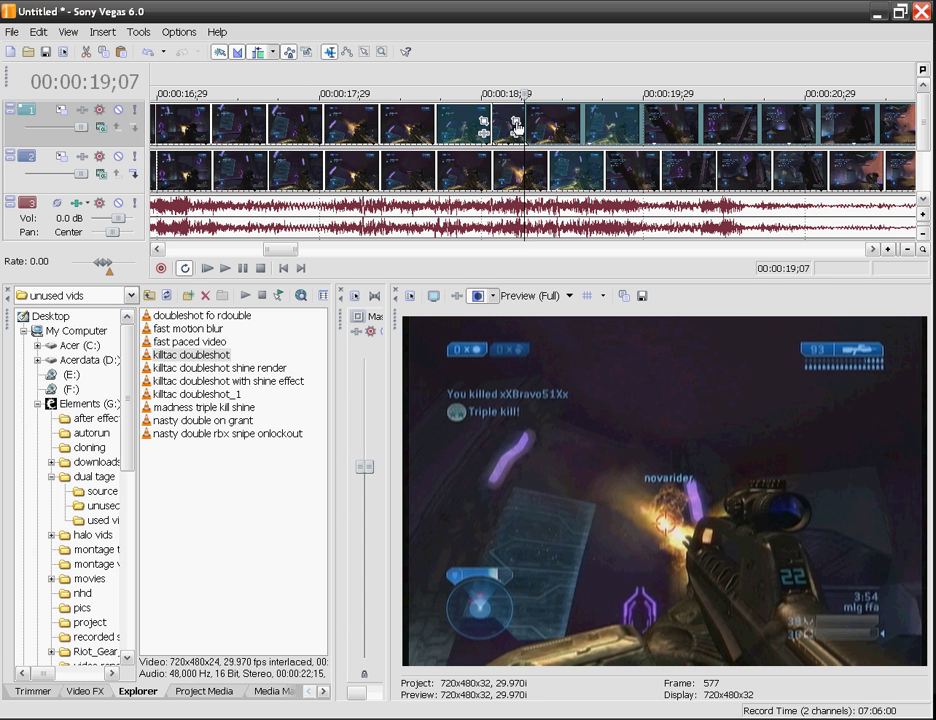
{"action": "left_click", "coordinate": [516, 123]}
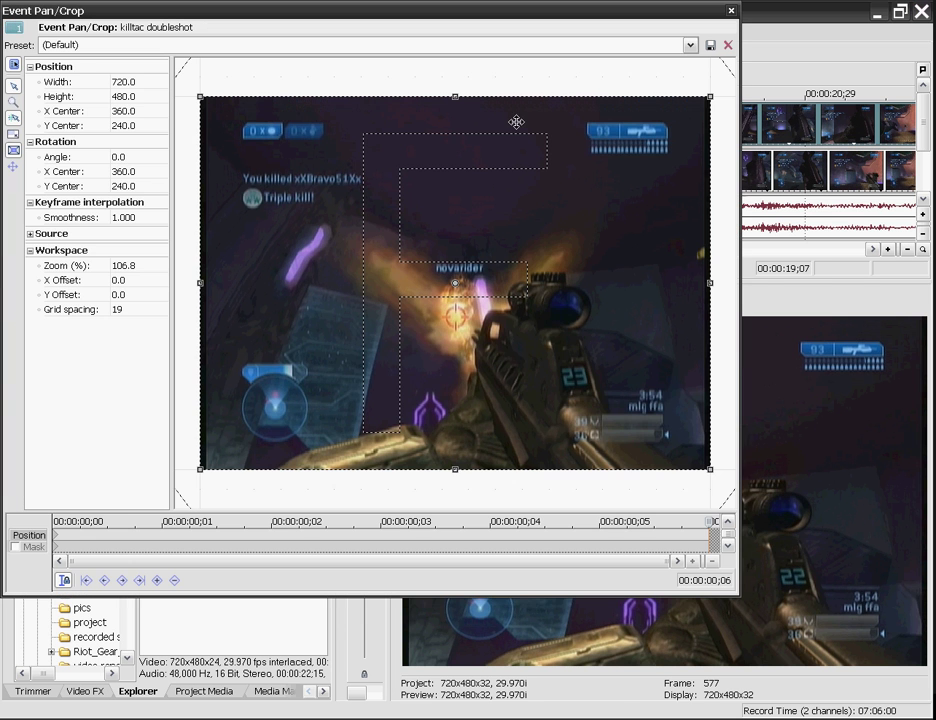
Enable the Mask option in the clip's Event Pan/Crop window
{"action": "left_click", "coordinate": [15, 547]}
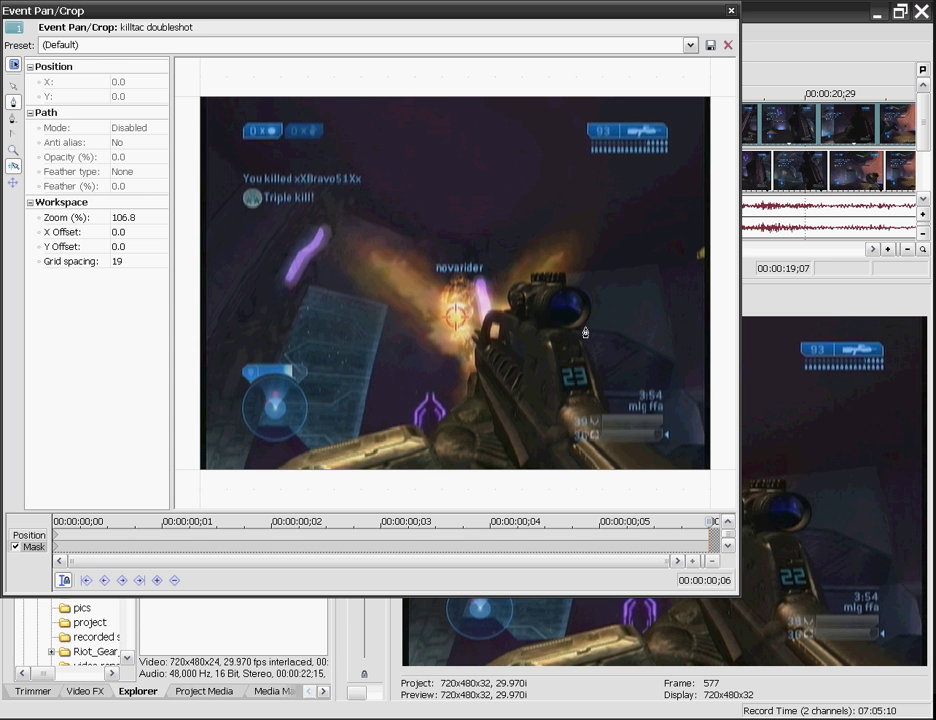
Place the first six mask points around the area right of the rifle and beside the scope
{"action": "left_click", "coordinate": [582, 330]}
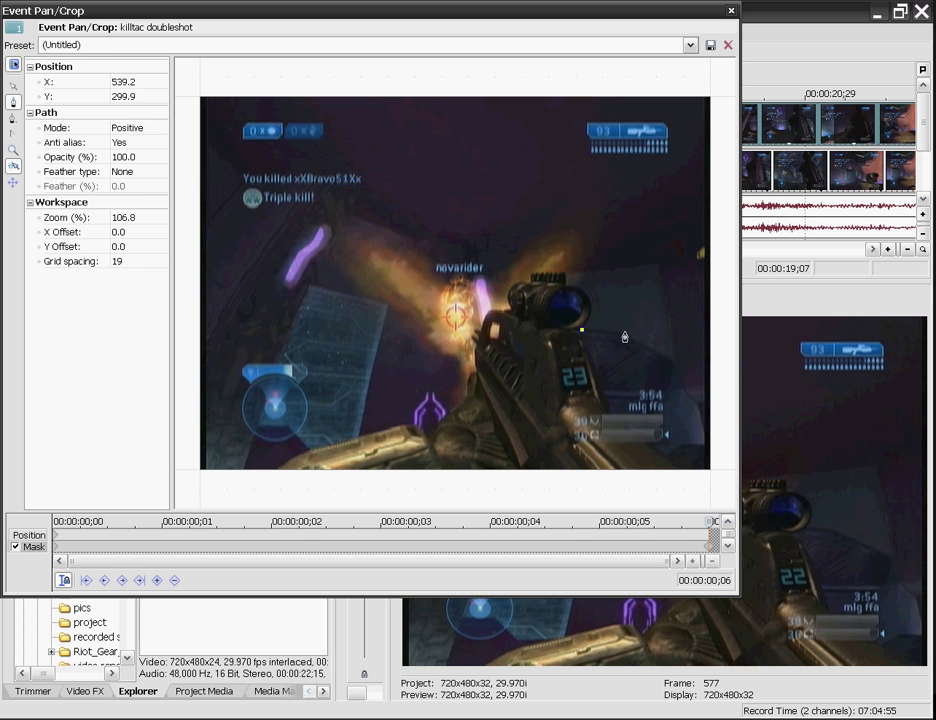
{"action": "left_click", "coordinate": [616, 331]}
{"action": "left_click", "coordinate": [675, 364]}
{"action": "left_click", "coordinate": [659, 258]}
{"action": "left_click", "coordinate": [535, 274]}
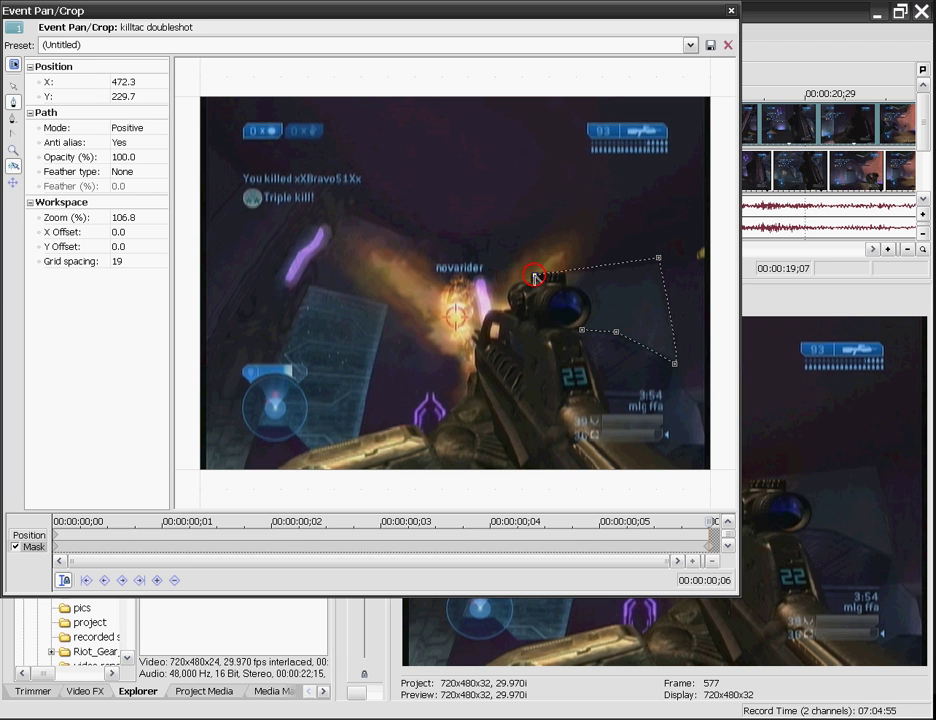
{"action": "left_click", "coordinate": [564, 276]}
Extend the outline around the scope, close the mask polygon, and return to the timeline
{"action": "left_click", "coordinate": [566, 284]}
{"action": "left_click", "coordinate": [579, 293]}
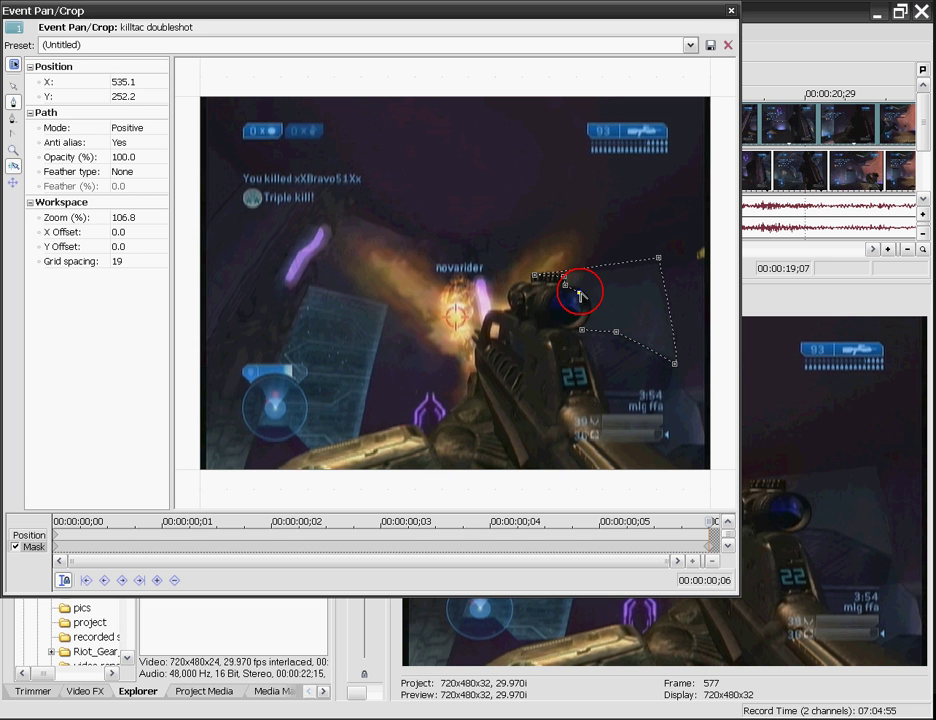
{"action": "left_click", "coordinate": [588, 304]}
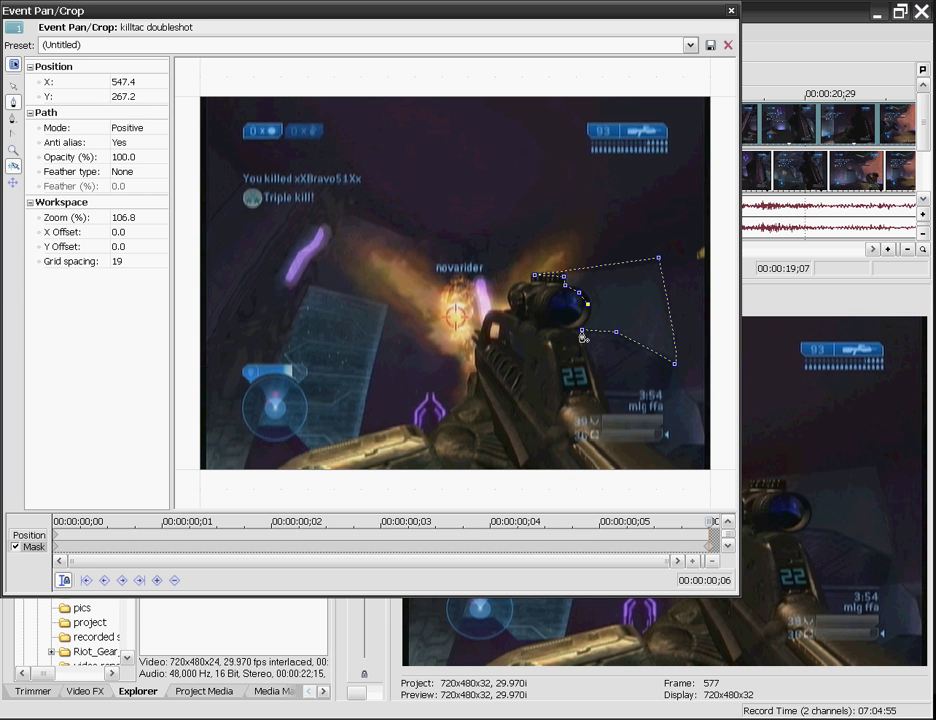
{"action": "left_click", "coordinate": [582, 334]}
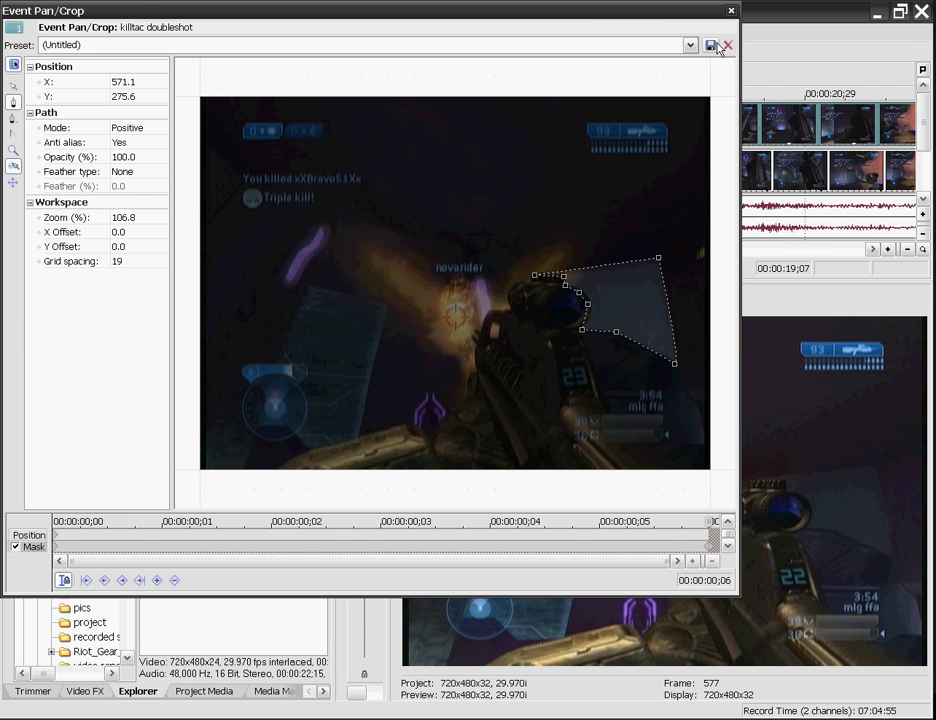
{"action": "left_click", "coordinate": [733, 11]}
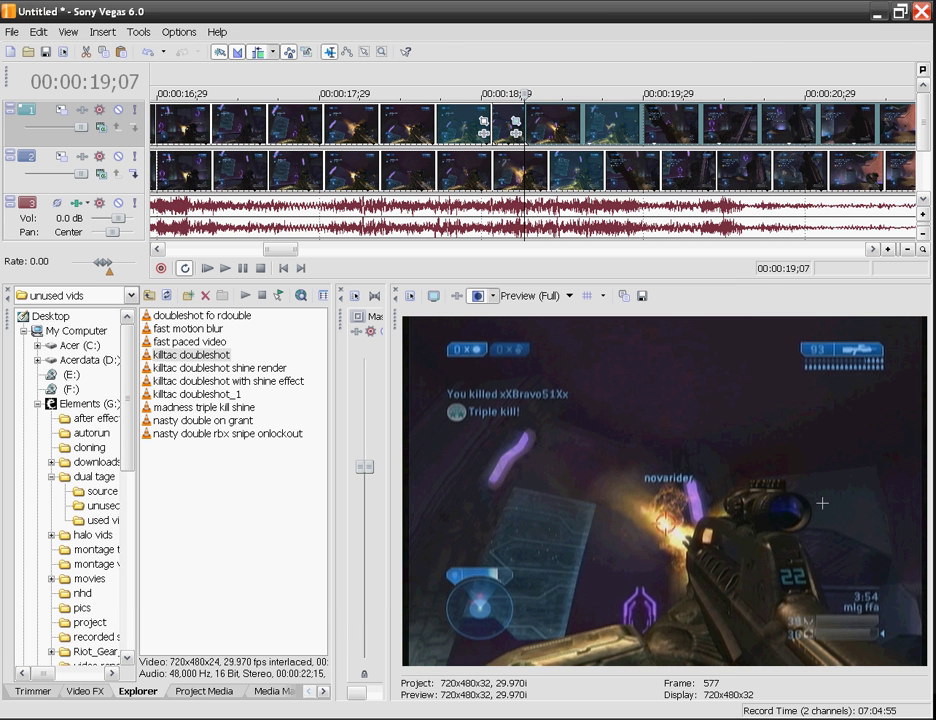
Add the Sony Invert effect to the masked clip with Blend amount at 1.000
{"action": "left_click", "coordinate": [517, 133]}
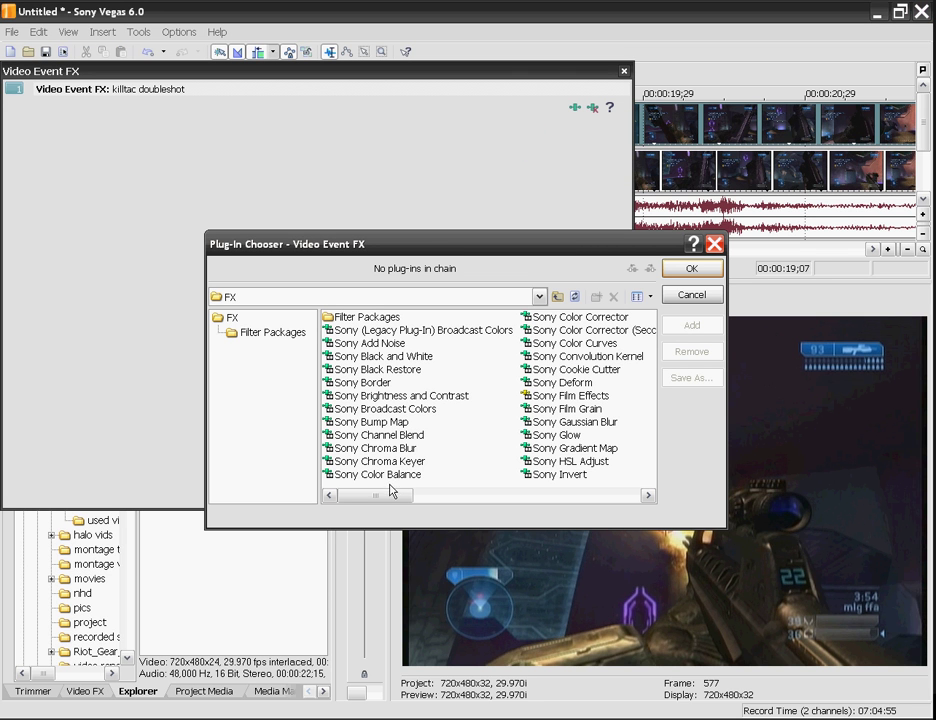
{"action": "left_click_drag", "start_coordinate": [384, 495], "coordinate": [441, 496]}
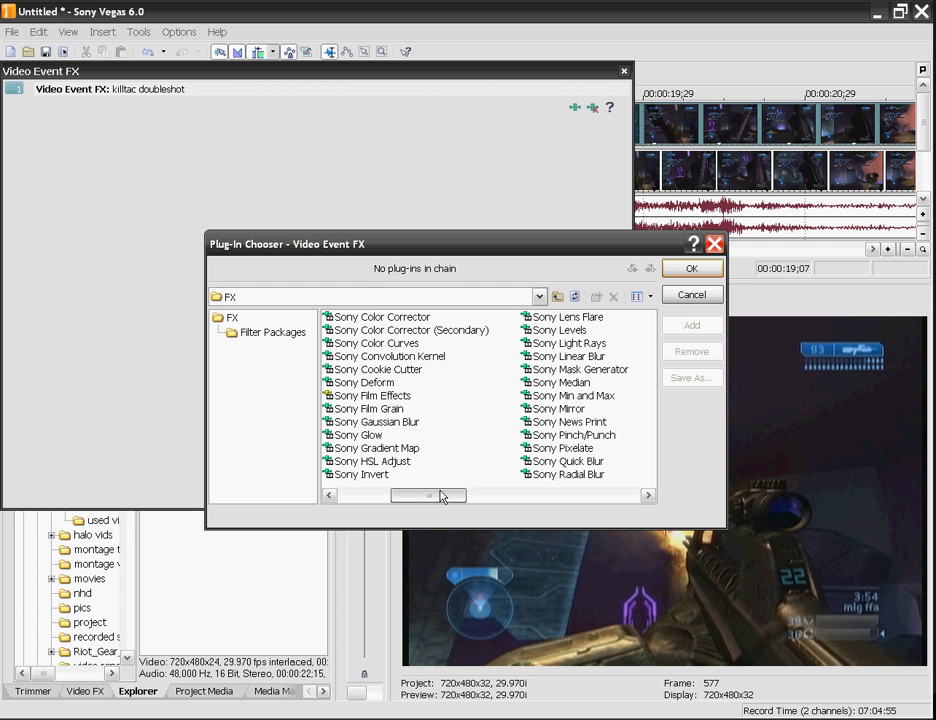
{"action": "double_click", "coordinate": [373, 478]}
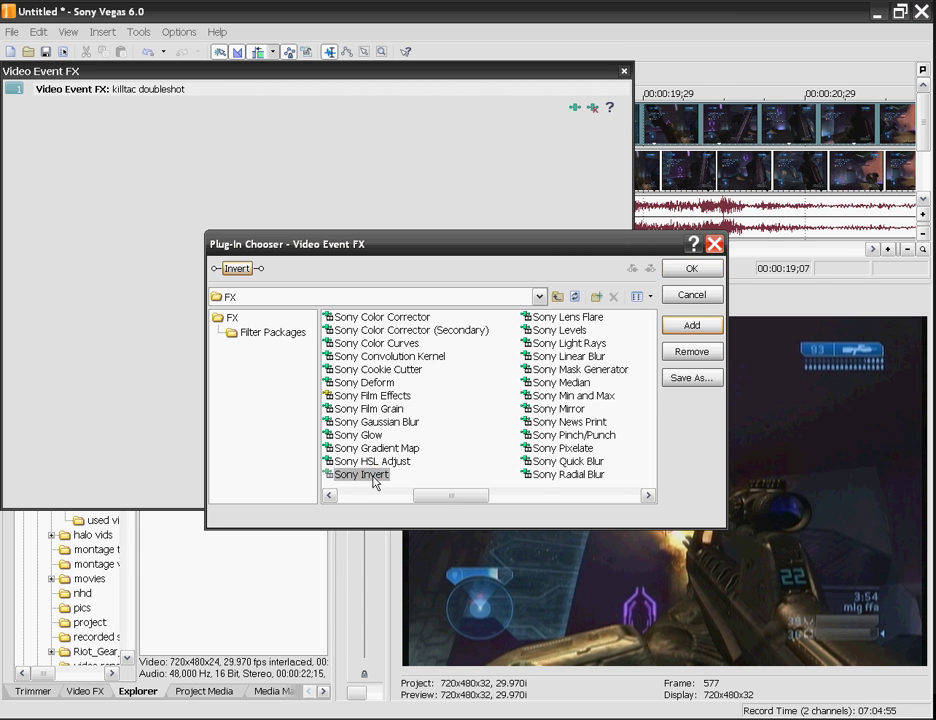
{"action": "left_click", "coordinate": [689, 269]}
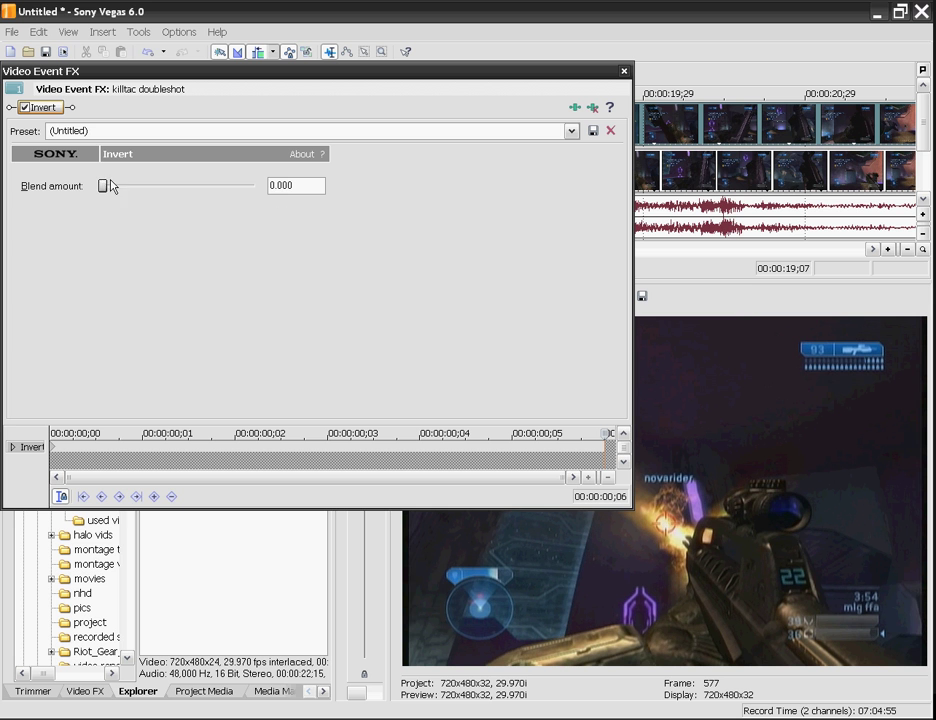
{"action": "left_click_drag", "start_coordinate": [111, 186], "coordinate": [265, 188]}
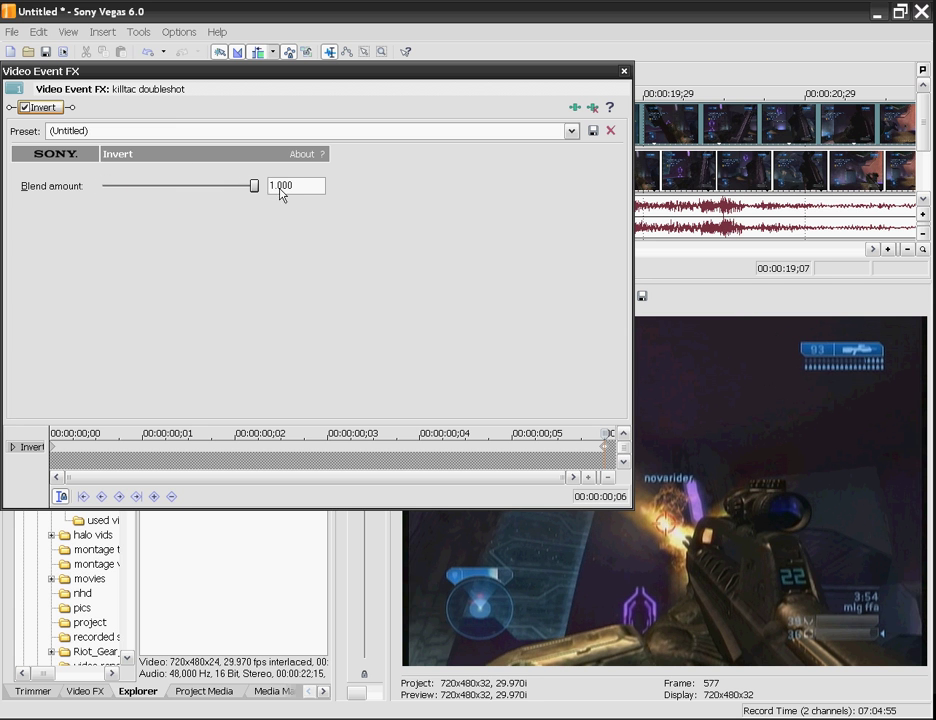
Close the effect window, rewind to 00:00:18;24, and step frame by frame through the inverted area
{"action": "left_click", "coordinate": [623, 71]}
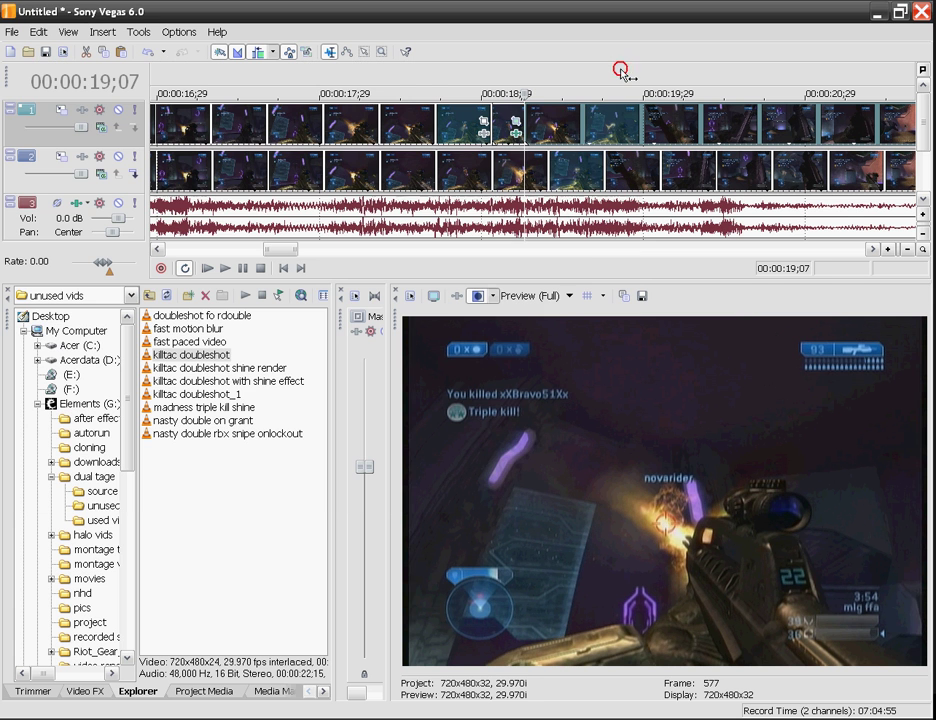
{"action": "left_click_drag", "start_coordinate": [522, 94], "coordinate": [455, 94]}
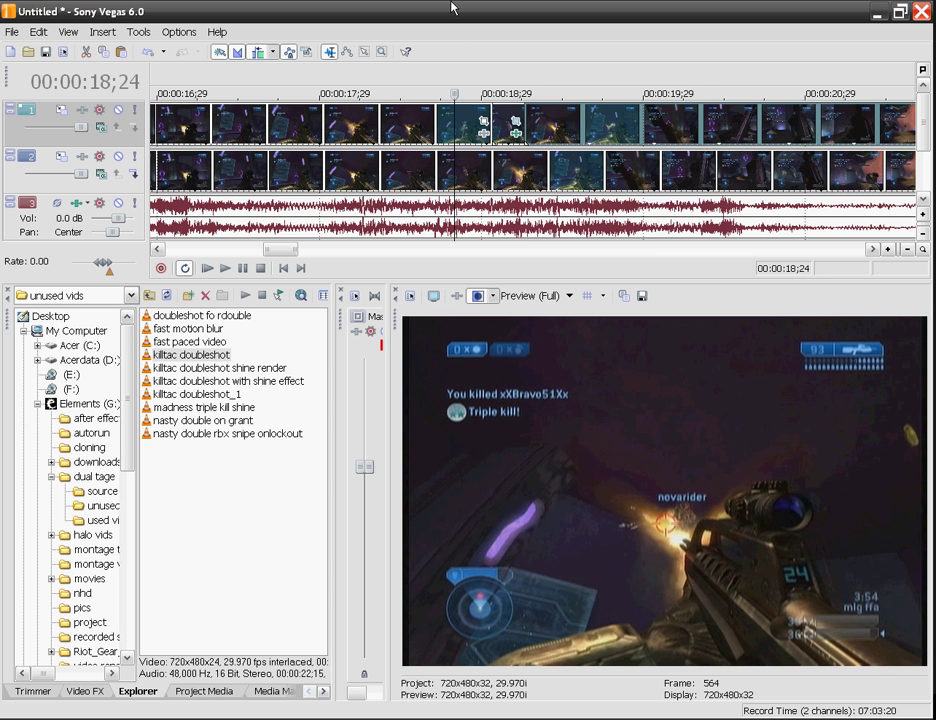
{"action": "key", "text": "Right"}
{"action": "key", "text": "Right"}
{"action": "key", "text": "Right"}
{"action": "key", "text": "Right"}
{"action": "key", "text": "Right"}
{"action": "key", "text": "Right"}
{"action": "key", "text": "Right"}
{"action": "key", "text": "Right"}
{"action": "key", "text": "Right"}
{"action": "key", "text": "Right"}
{"action": "key", "text": "Right"}
{"action": "key", "text": "Right"}
{"action": "key", "text": "Right"}
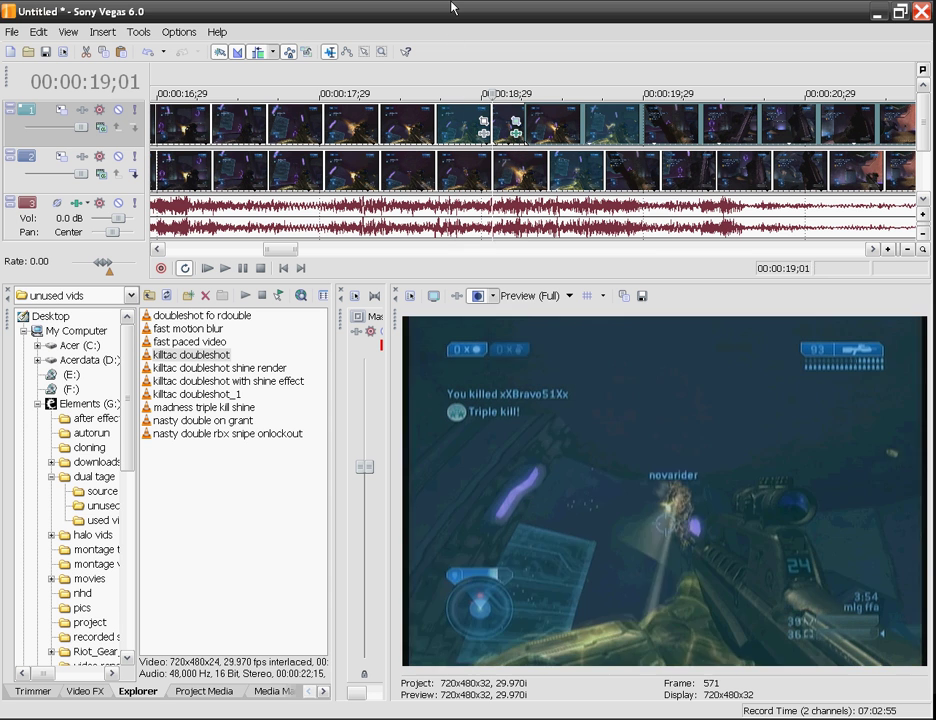
{"action": "key", "text": "Left"}
{"action": "key", "text": "Left"}
{"action": "key", "text": "Left"}
{"action": "key", "text": "Left"}
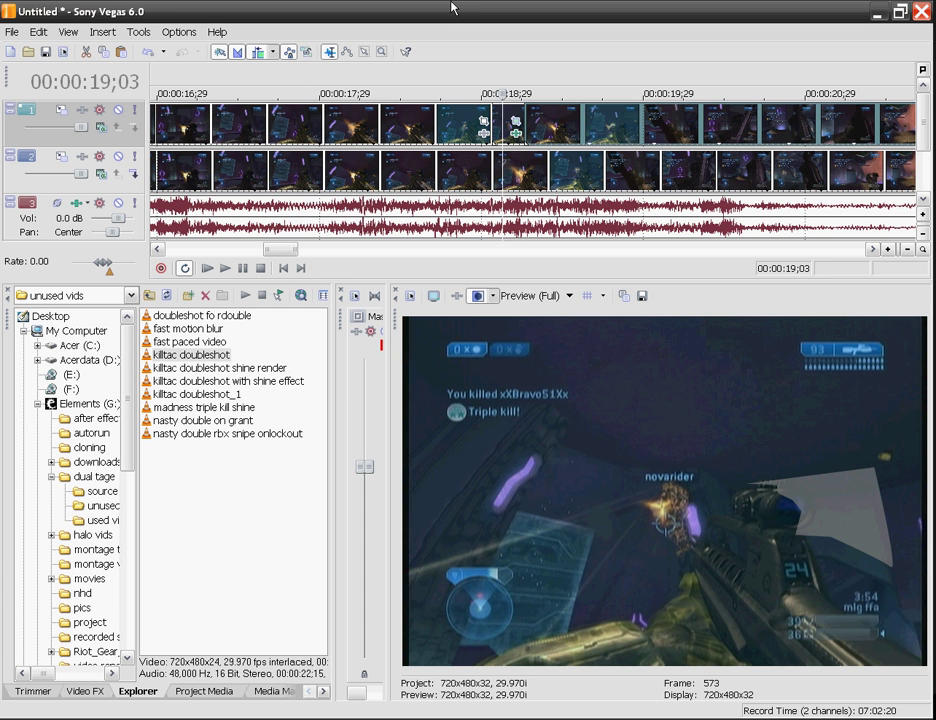
{"action": "key", "text": "Right"}
{"action": "key", "text": "Right"}
{"action": "key", "text": "Right"}
{"action": "key", "text": "Right"}
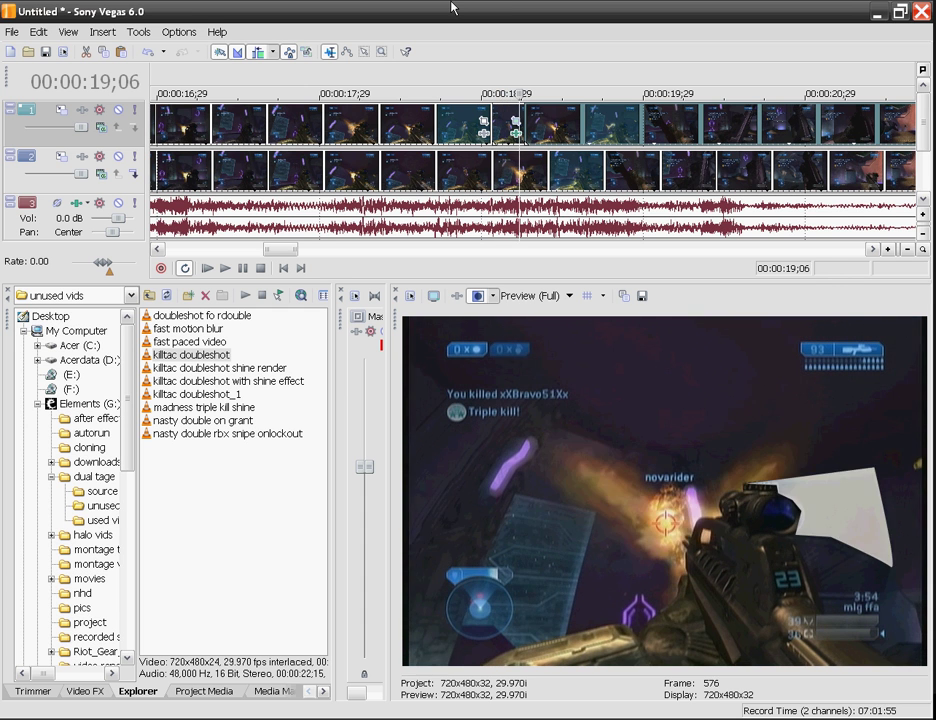
{"action": "key", "text": "Left"}
{"action": "key", "text": "Right"}
{"action": "key", "text": "Right"}
{"action": "key", "text": "Right"}
{"action": "key", "text": "Right"}
{"action": "key", "text": "Right"}
{"action": "key", "text": "Right"}
{"action": "key", "text": "Right"}
{"action": "key", "text": "Right"}
{"action": "key", "text": "Right"}
{"action": "key", "text": "Right"}
{"action": "key", "text": "Right"}
{"action": "key", "text": "Right"}
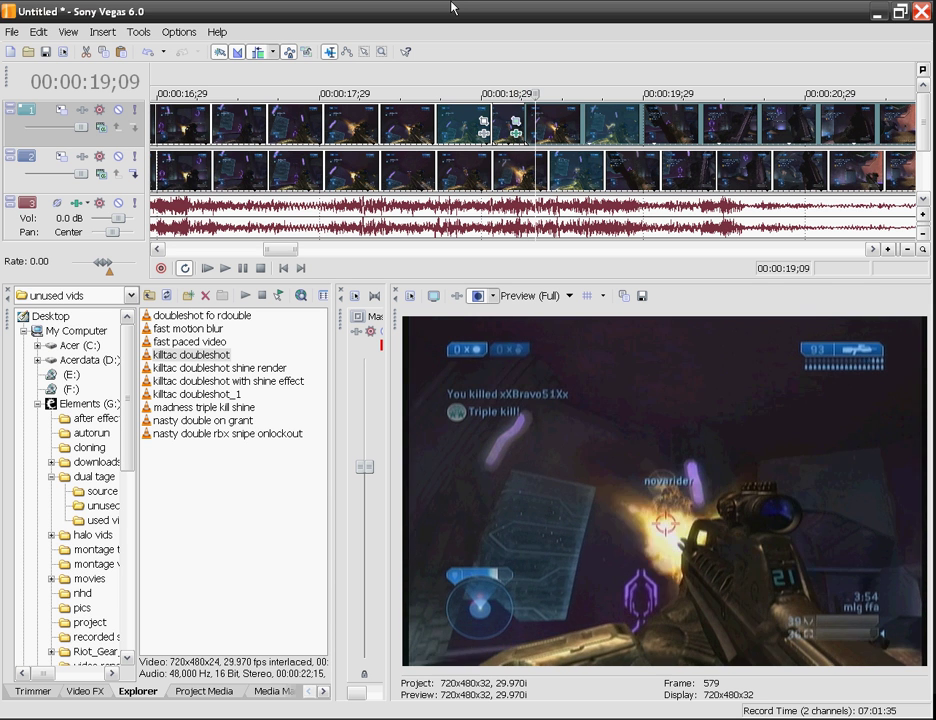
{"action": "key", "text": "Right"}
{"action": "key", "text": "Right"}
{"action": "key", "text": "Right"}
{"action": "key", "text": "Right"}
{"action": "key", "text": "Right"}
{"action": "key", "text": "Right"}
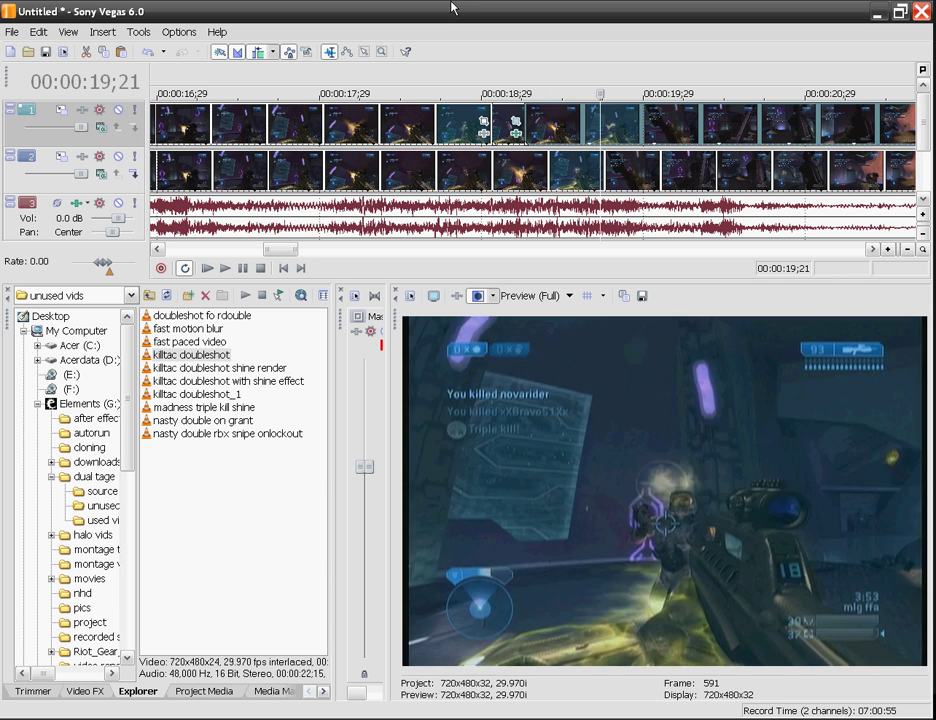
Set the Invert effect's Blend amount back to 0.000 and close the effect settings
{"action": "left_click", "coordinate": [517, 125]}
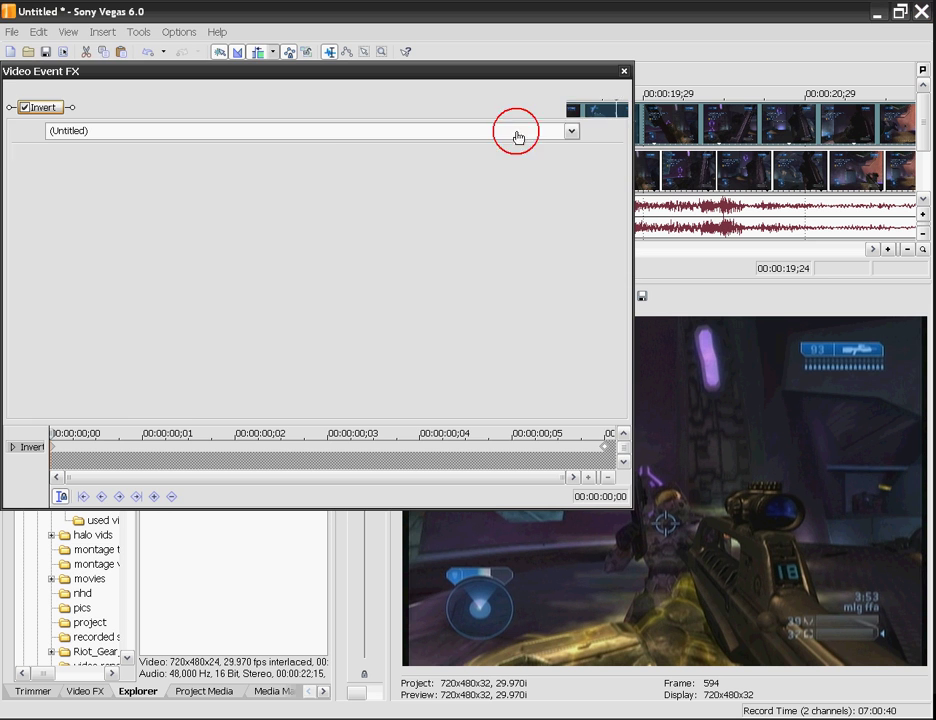
{"action": "left_click_drag", "start_coordinate": [256, 186], "coordinate": [53, 178]}
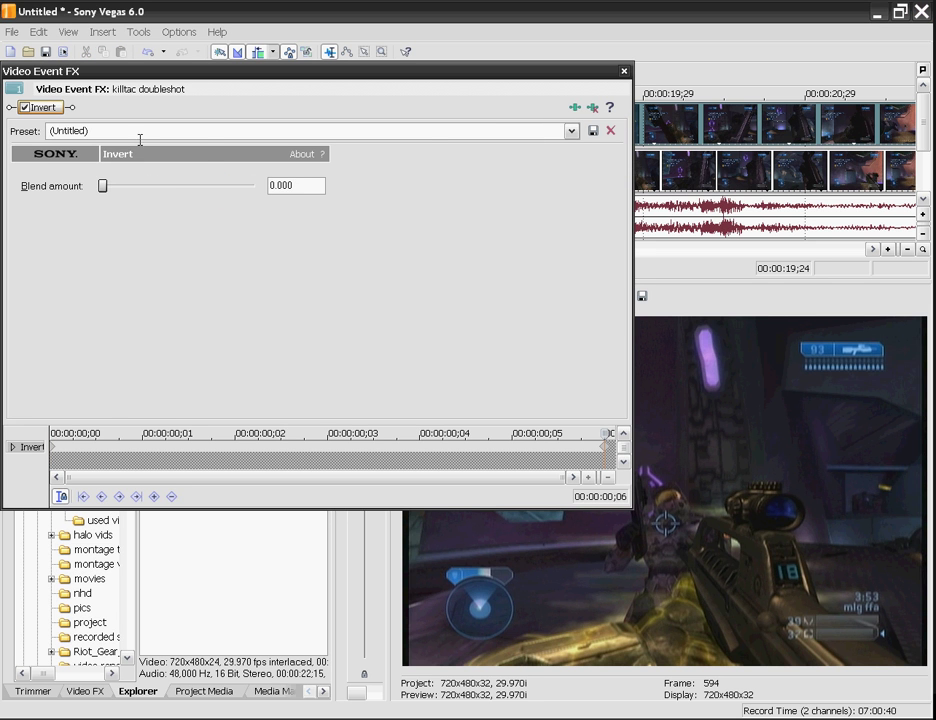
{"action": "left_click", "coordinate": [624, 71]}
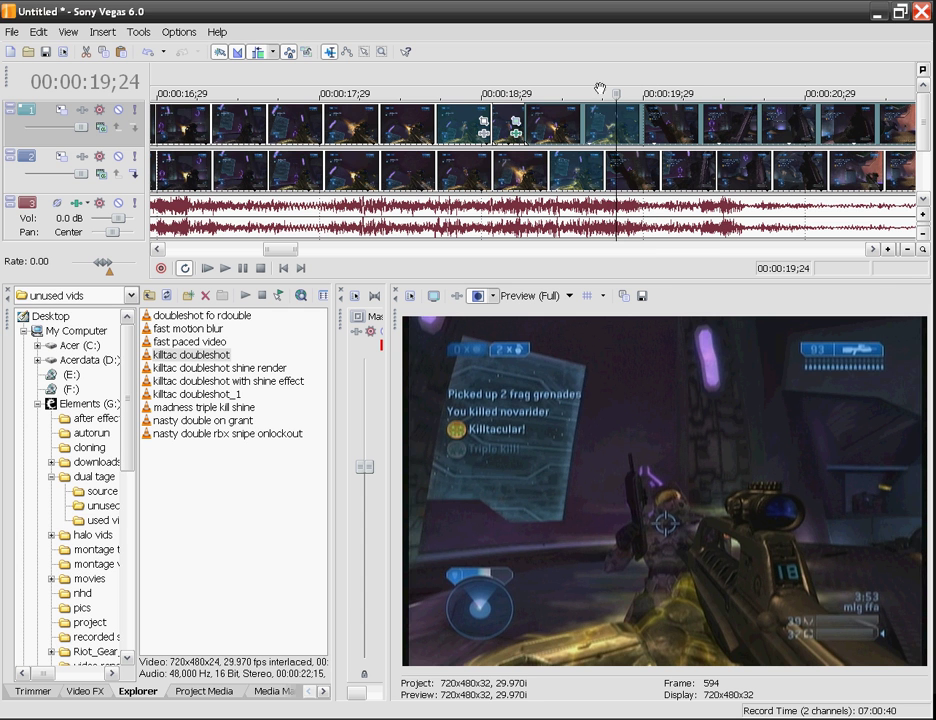
Preview the frames from 00:00:19;04 through 00:00:19;28 along the timeline
{"action": "left_click", "coordinate": [509, 95]}
{"action": "left_click", "coordinate": [557, 100]}
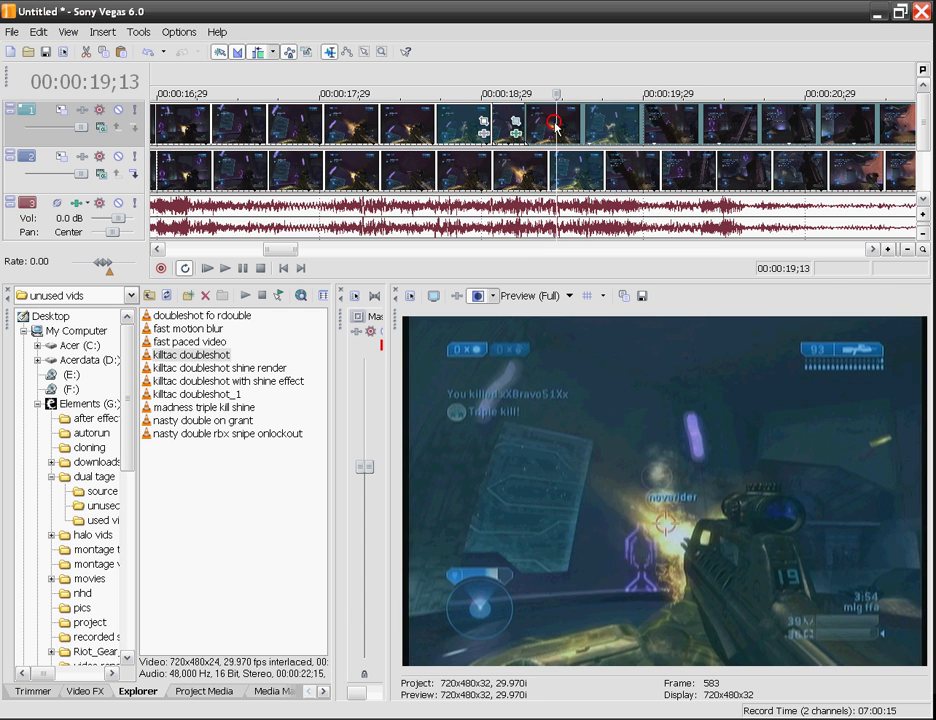
{"action": "left_click", "coordinate": [594, 122]}
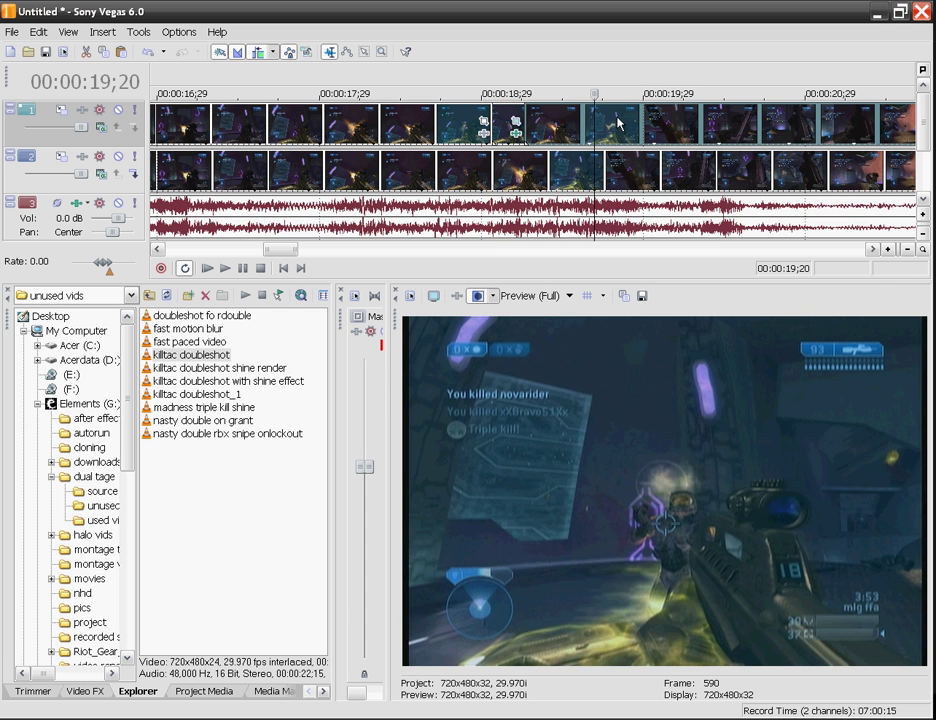
{"action": "left_click", "coordinate": [551, 121]}
{"action": "left_click", "coordinate": [578, 120]}
{"action": "left_click", "coordinate": [600, 121]}
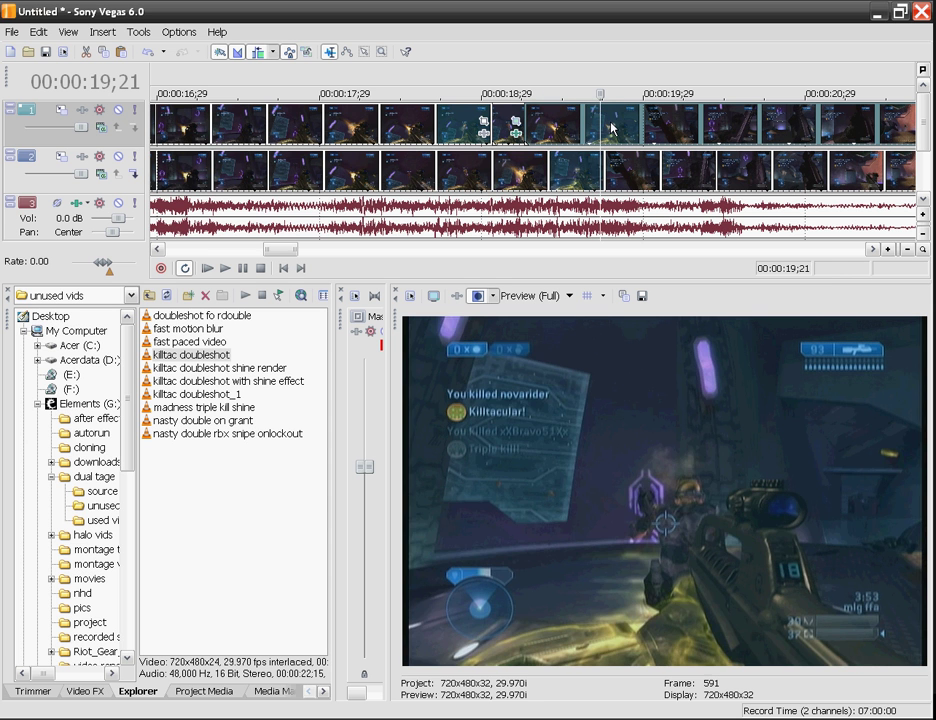
{"action": "left_click", "coordinate": [621, 122]}
{"action": "left_click", "coordinate": [639, 124]}
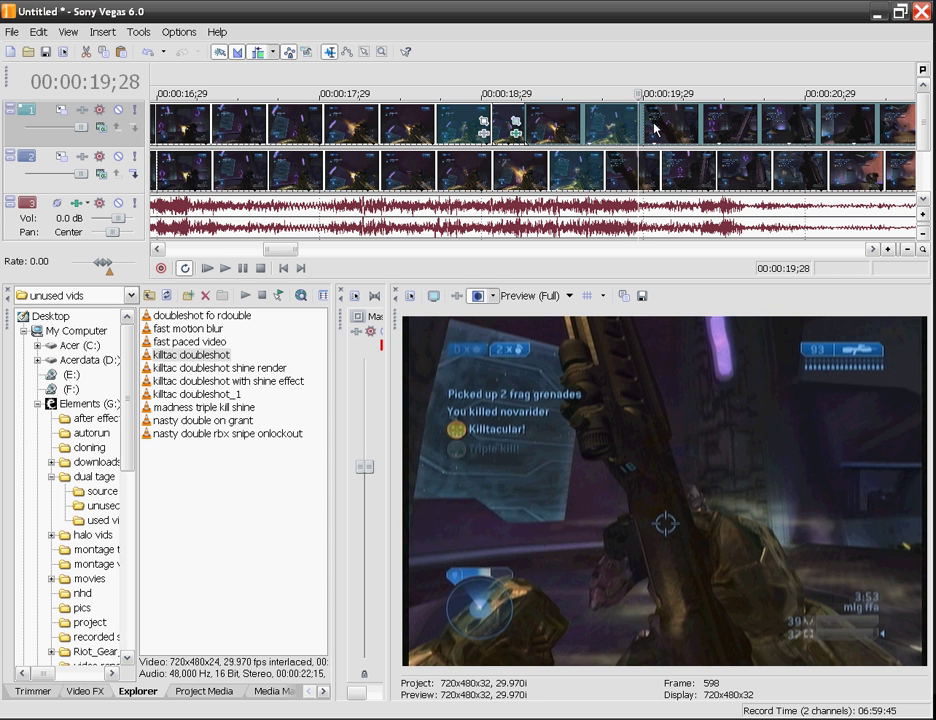